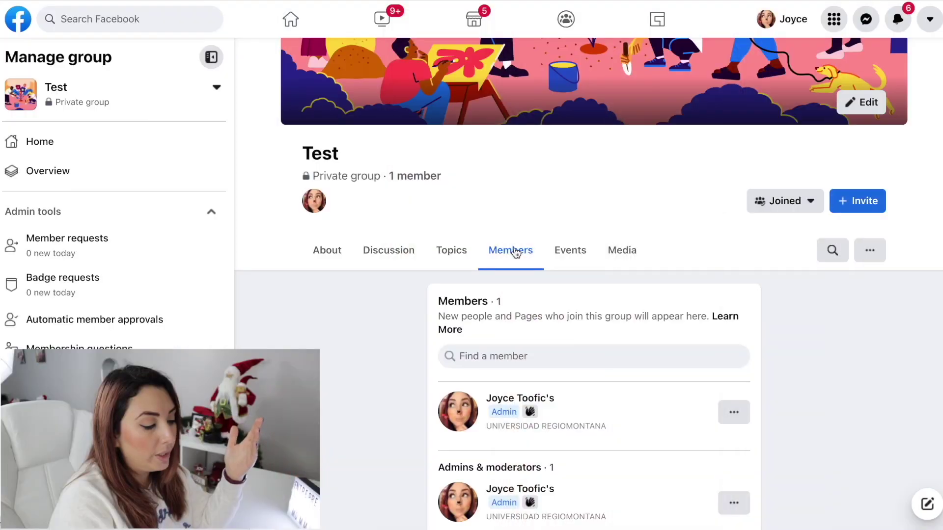
Choose Leave group for the admin member to start deleting the Test group
{"action": "scroll", "coordinate": [514, 251], "scroll_direction": "down", "scroll_amount": 1}
{"action": "scroll", "coordinate": [622, 229], "scroll_direction": "down", "scroll_amount": 2}
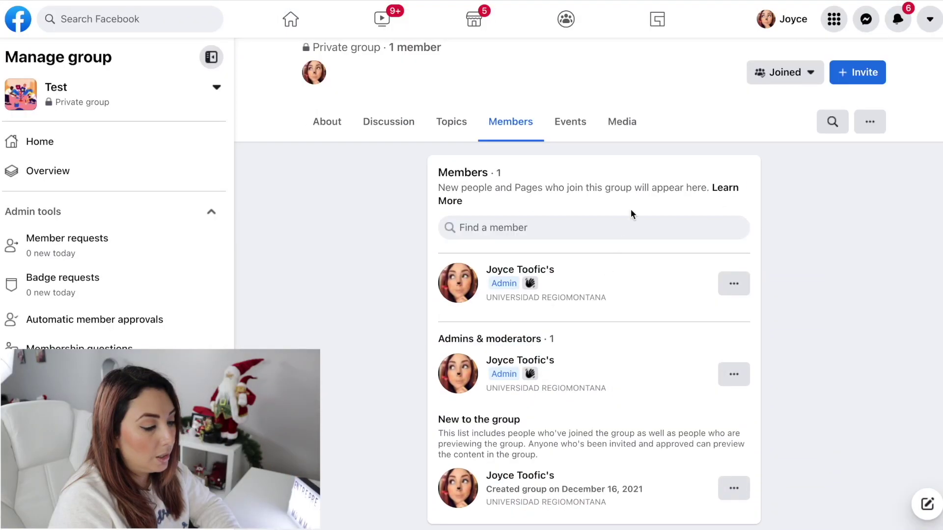
{"action": "scroll", "coordinate": [622, 230], "scroll_direction": "down", "scroll_amount": 2}
{"action": "left_click", "coordinate": [734, 203]}
{"action": "left_click", "coordinate": [552, 246]}
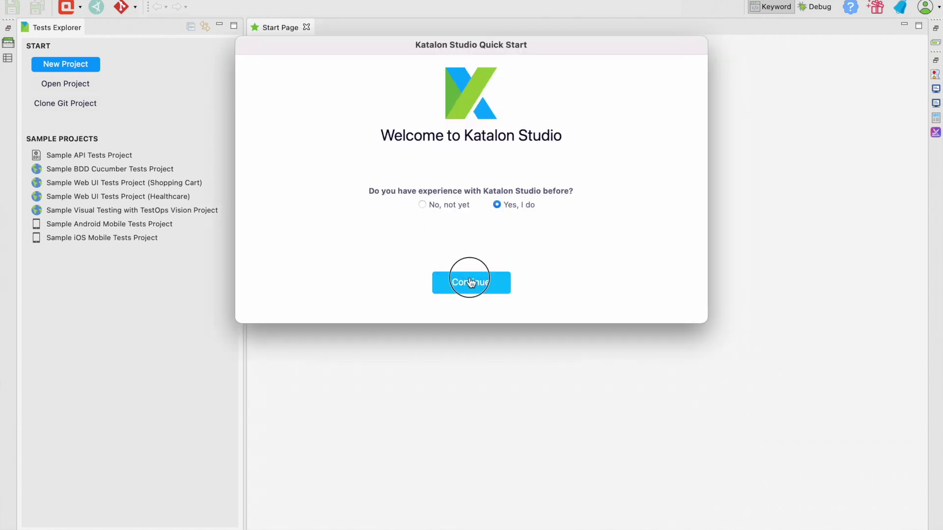
Create a new blank Web project named Facebook from Katalon's Quick Start
{"action": "left_click", "coordinate": [470, 282]}
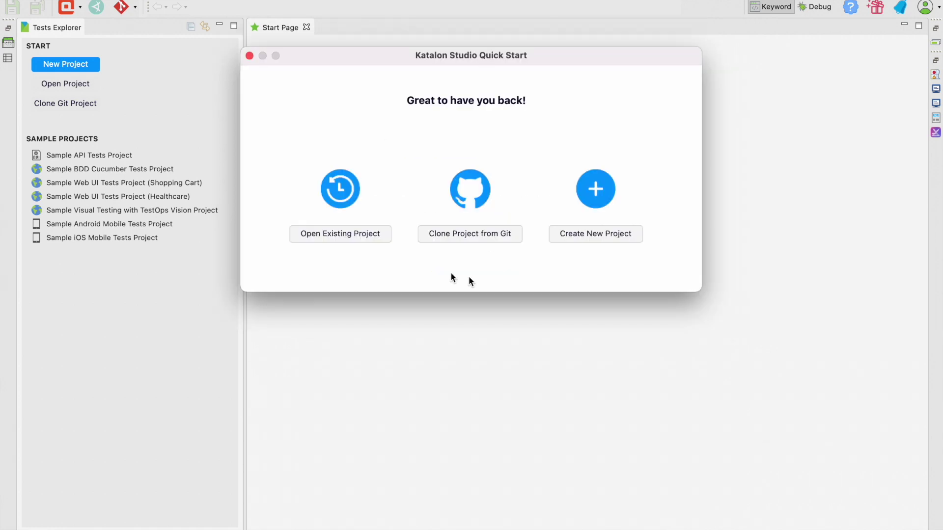
{"action": "left_click", "coordinate": [589, 239]}
{"action": "type", "text": "Facebook"}
{"action": "left_click", "coordinate": [393, 172]}
{"action": "left_click", "coordinate": [393, 172]}
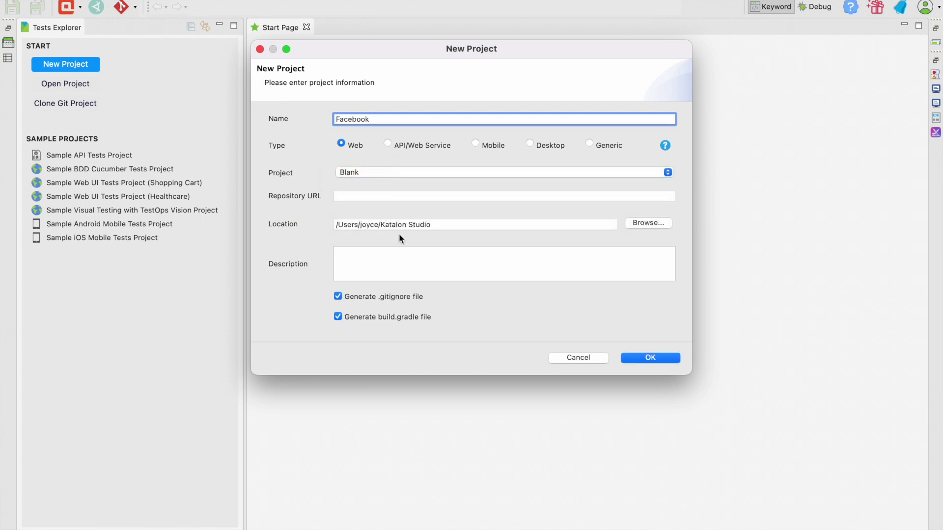
{"action": "left_click", "coordinate": [668, 358]}
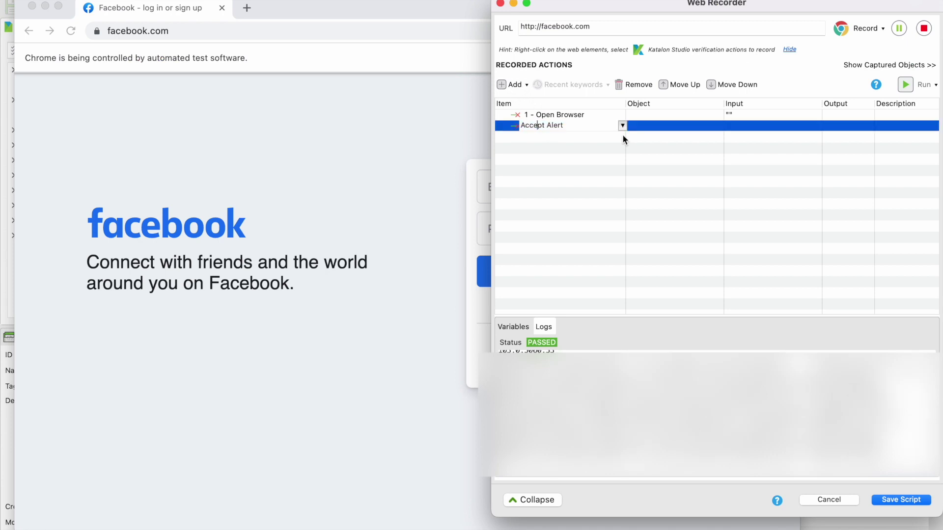
Drop the unfinished Accept Alert row so only the Open Browser step remains recorded
{"action": "left_click", "coordinate": [622, 125]}
{"action": "left_click", "coordinate": [611, 127]}
{"action": "left_click", "coordinate": [622, 125]}
{"action": "left_click", "coordinate": [358, 165]}
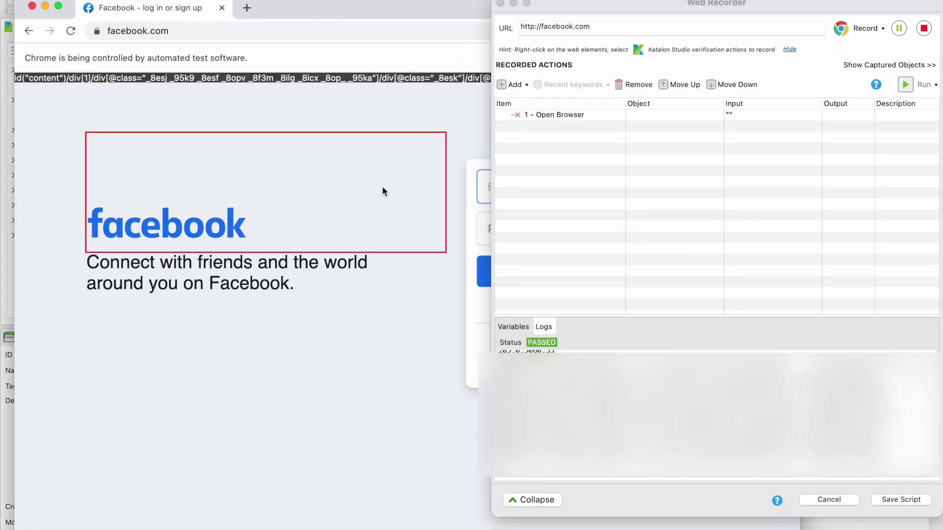
{"action": "left_click", "coordinate": [546, 129]}
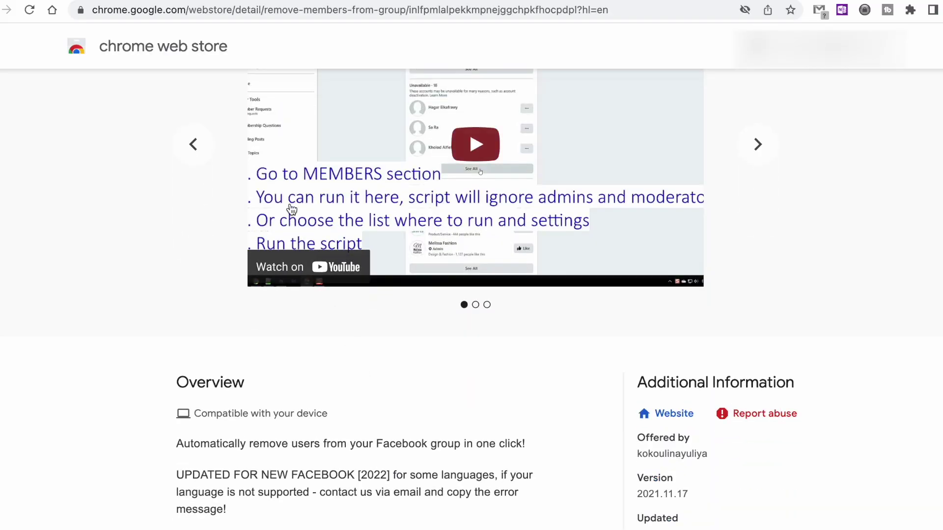
Scroll the extension's Overview, then bring up its user reviews
{"action": "scroll", "coordinate": [359, 297], "scroll_direction": "down", "scroll_amount": 5}
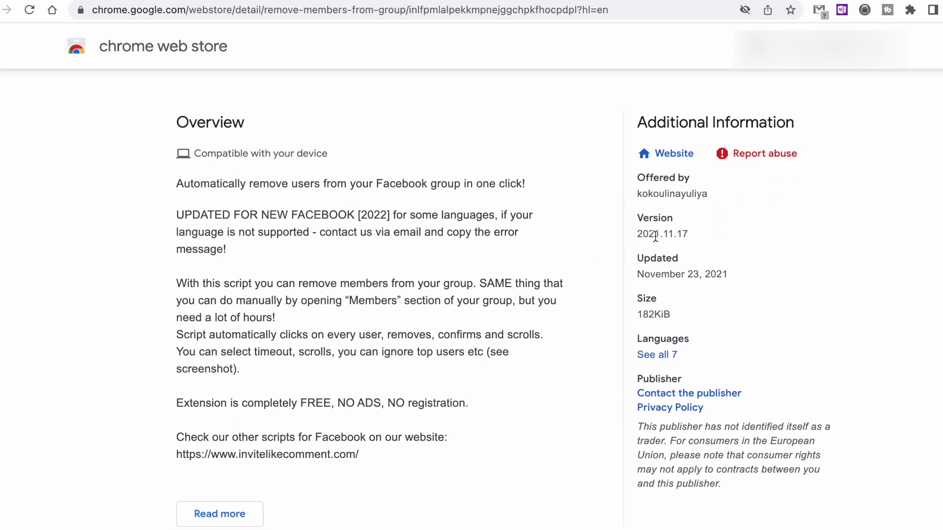
{"action": "scroll", "coordinate": [548, 512], "scroll_direction": "down", "scroll_amount": 1}
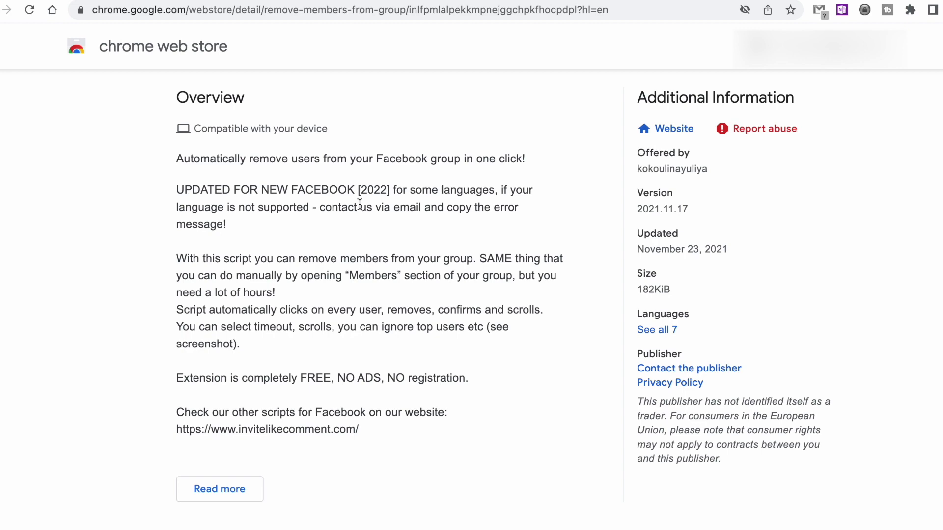
{"action": "scroll", "coordinate": [360, 203], "scroll_direction": "up", "scroll_amount": 10}
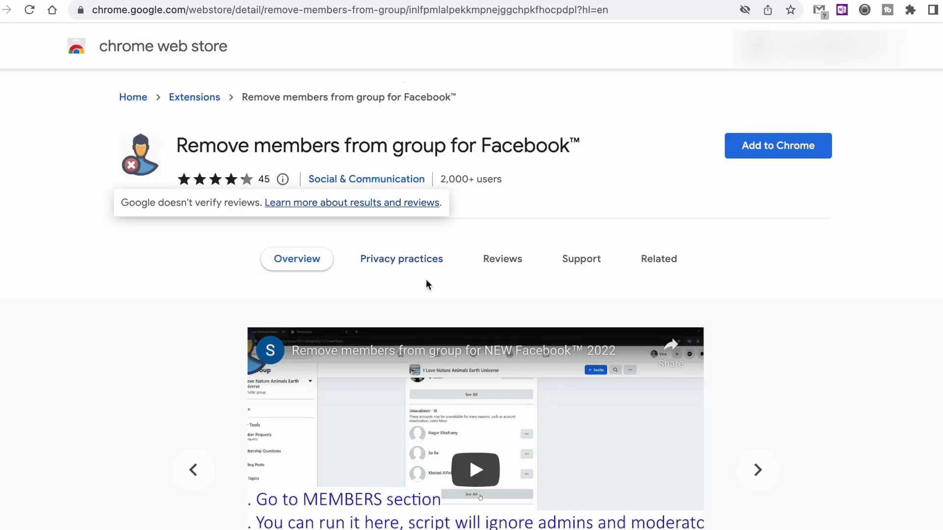
{"action": "left_click", "coordinate": [499, 260]}
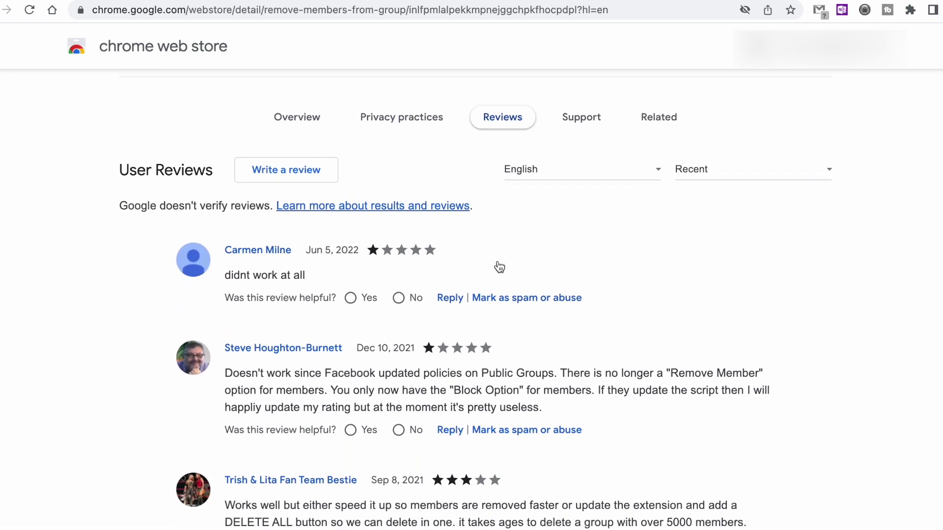
Read through the reviews and highlight the one about stopping after two removals
{"action": "scroll", "coordinate": [284, 238], "scroll_direction": "down", "scroll_amount": 3}
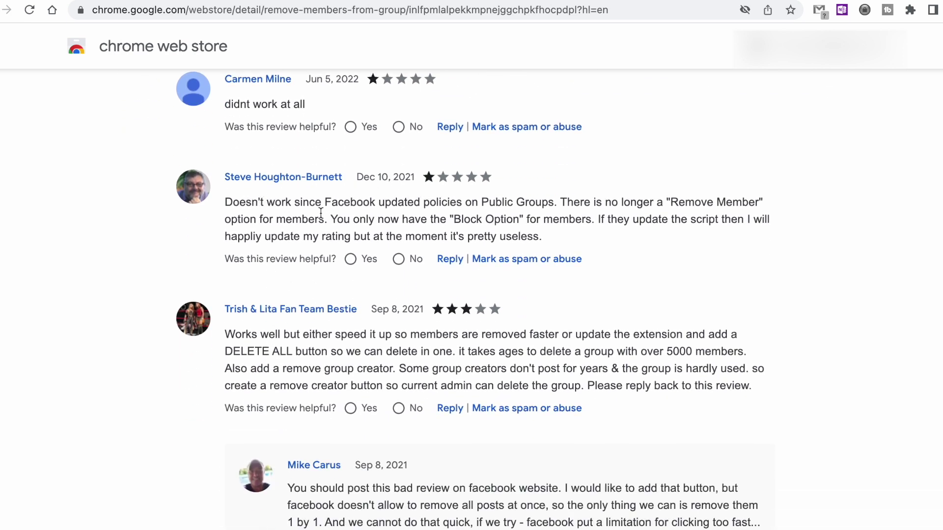
{"action": "scroll", "coordinate": [658, 239], "scroll_direction": "down", "scroll_amount": 3}
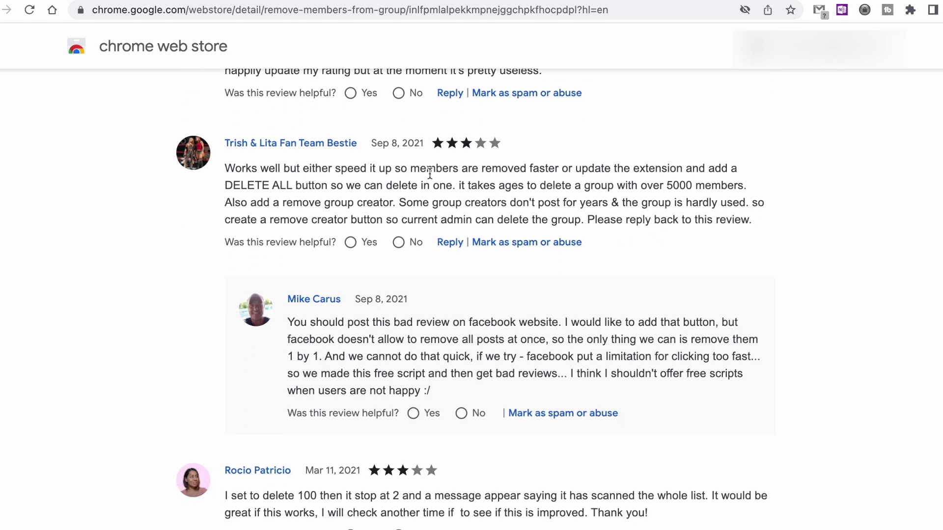
{"action": "scroll", "coordinate": [535, 234], "scroll_direction": "up", "scroll_amount": 2}
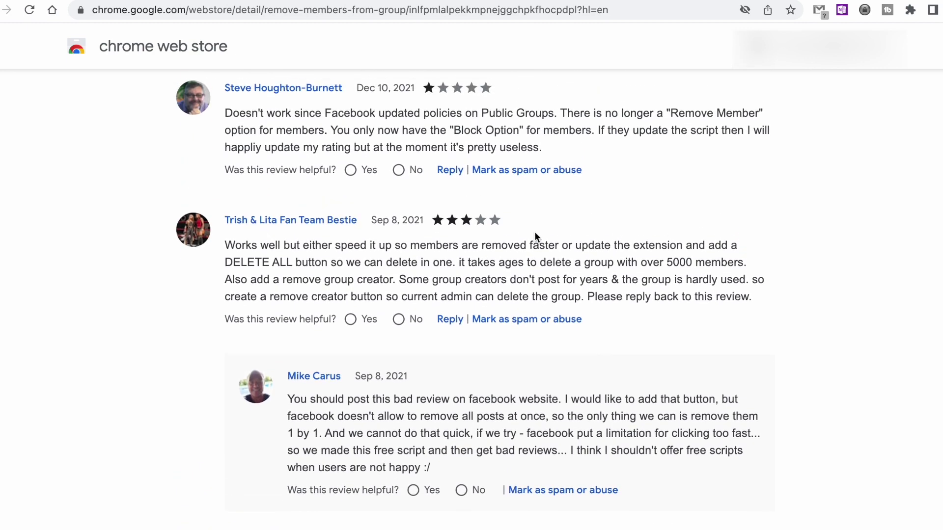
{"action": "scroll", "coordinate": [513, 305], "scroll_direction": "down", "scroll_amount": 3}
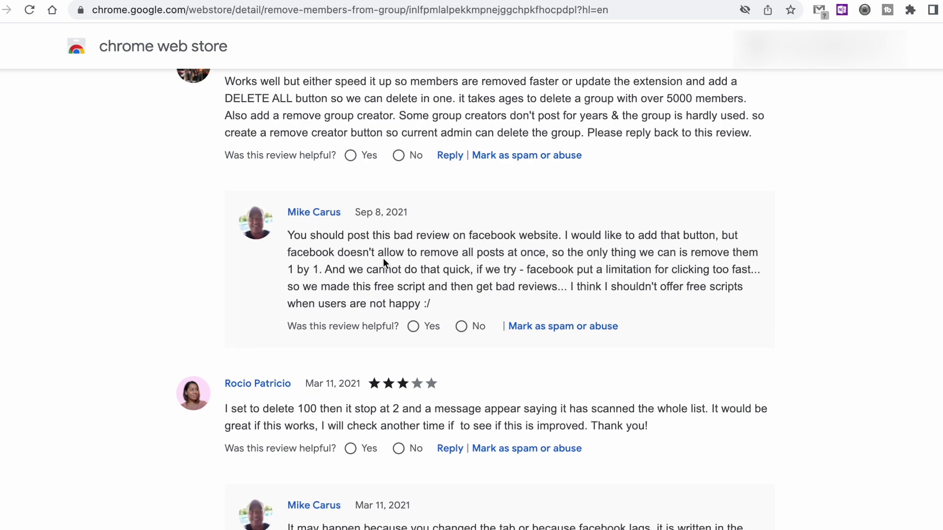
{"action": "scroll", "coordinate": [334, 409], "scroll_direction": "down", "scroll_amount": 3}
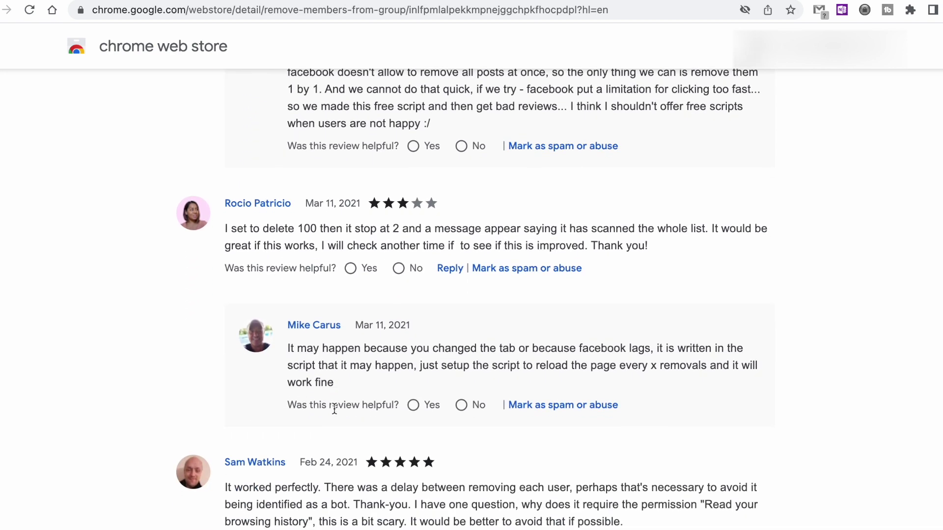
{"action": "scroll", "coordinate": [334, 408], "scroll_direction": "down", "scroll_amount": 1}
{"action": "left_click_drag", "start_coordinate": [240, 167], "coordinate": [481, 203]}
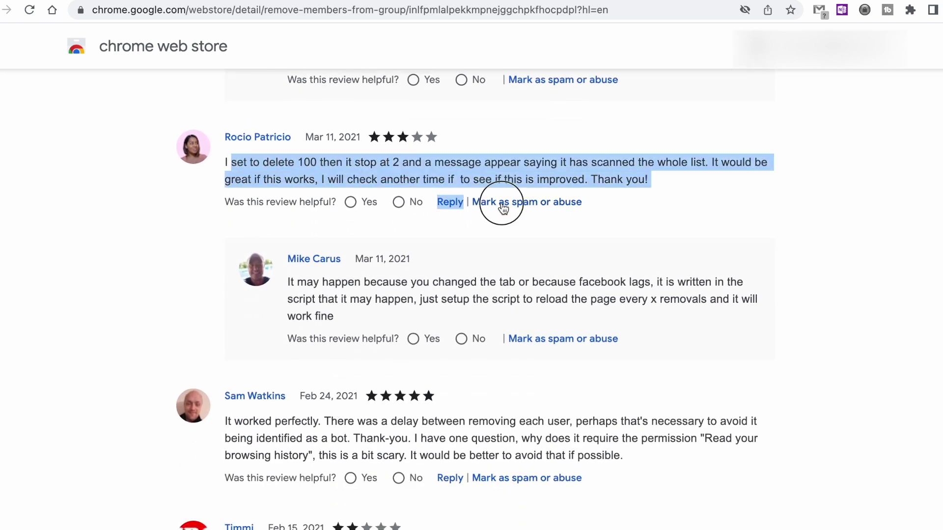
{"action": "left_click_drag", "start_coordinate": [645, 156], "coordinate": [718, 177]}
{"action": "scroll", "coordinate": [718, 175], "scroll_direction": "down", "scroll_amount": 3}
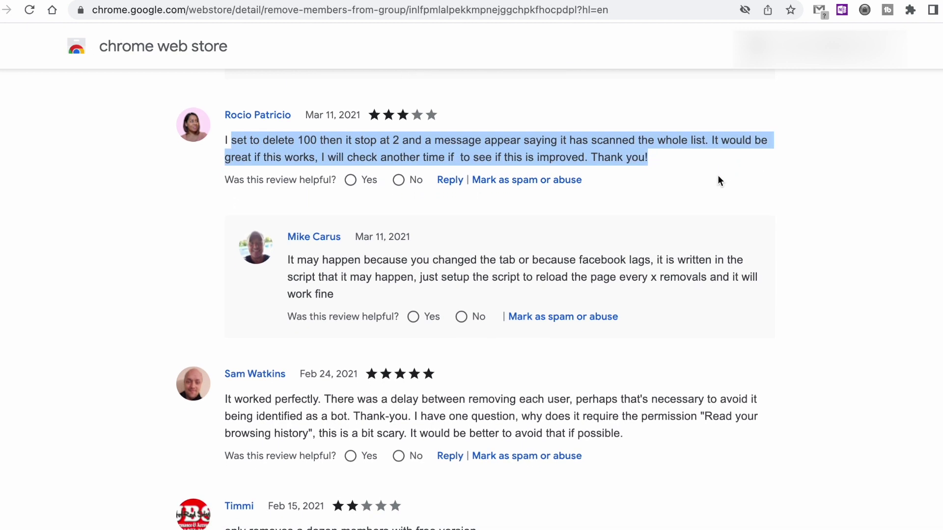
{"action": "scroll", "coordinate": [718, 175], "scroll_direction": "down", "scroll_amount": 2}
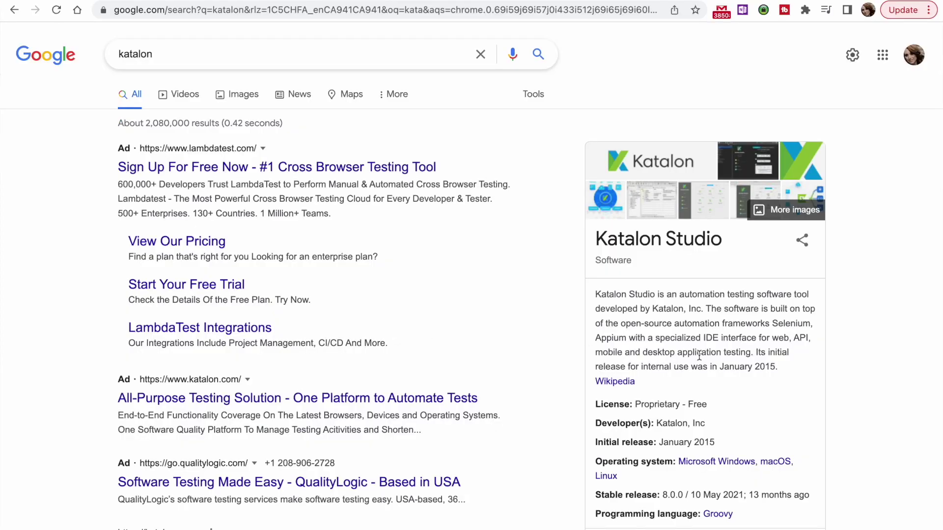
Open the official katalon.com site from the Google results for katalon
{"action": "scroll", "coordinate": [699, 356], "scroll_direction": "down", "scroll_amount": 3}
{"action": "left_click", "coordinate": [155, 488]}
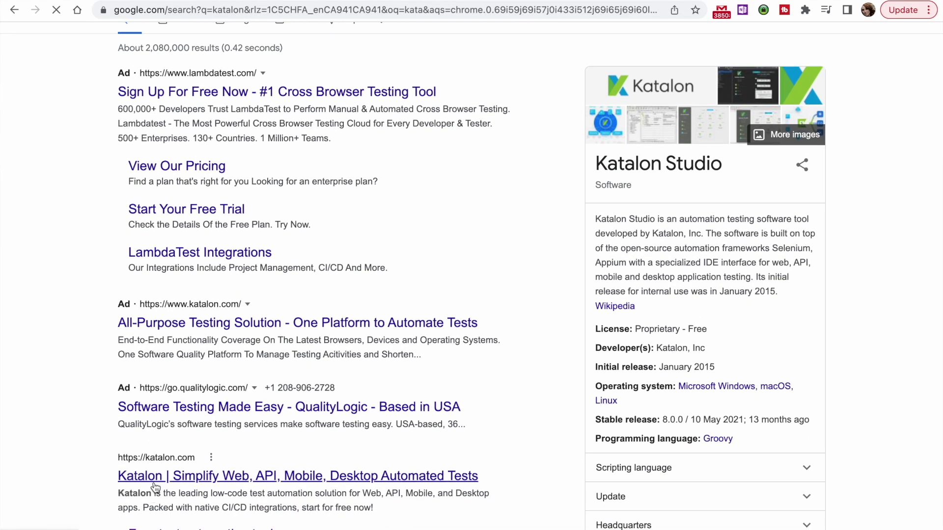